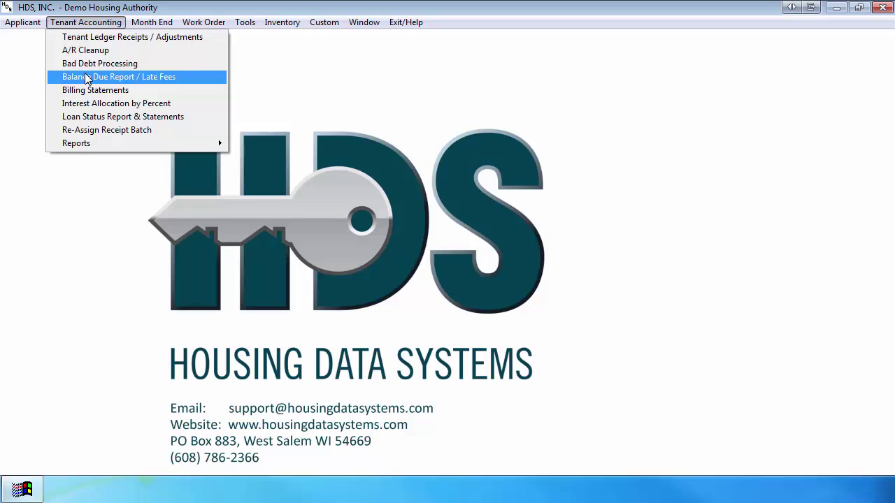
Open the Balance Due Report / Late Fees setup, choose the Low Rent program, and add projects 007, 008 and 009 to the selection.
left_click(87, 78)
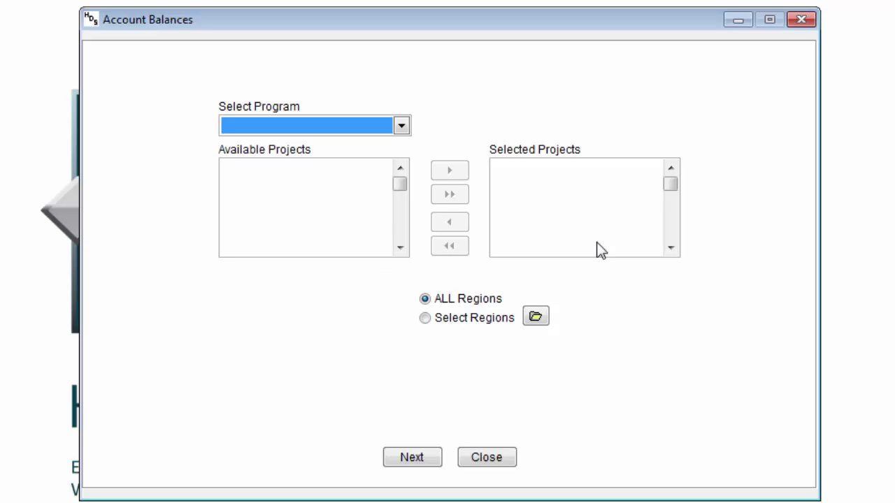
left_click(372, 125)
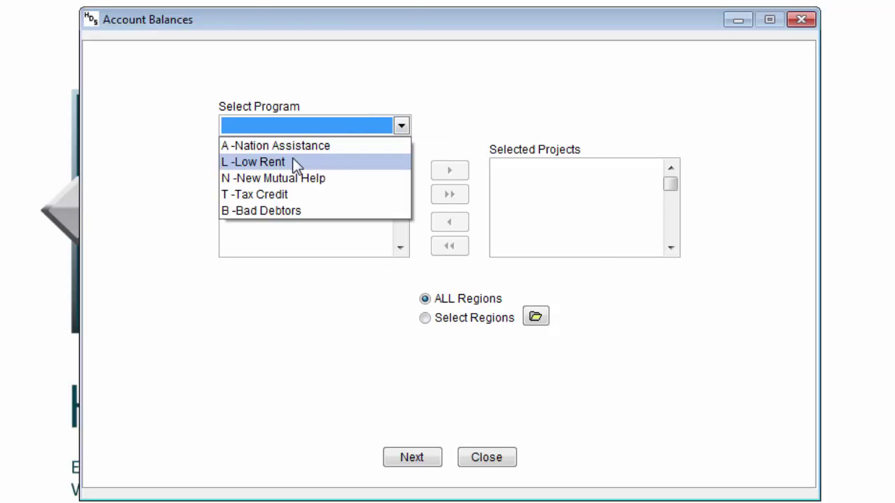
left_click(296, 163)
left_click(451, 170)
left_click(451, 171)
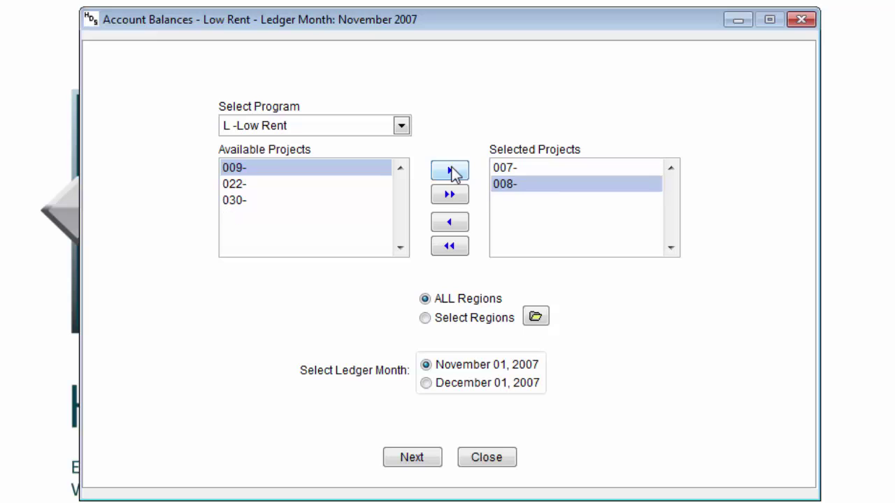
left_click(451, 171)
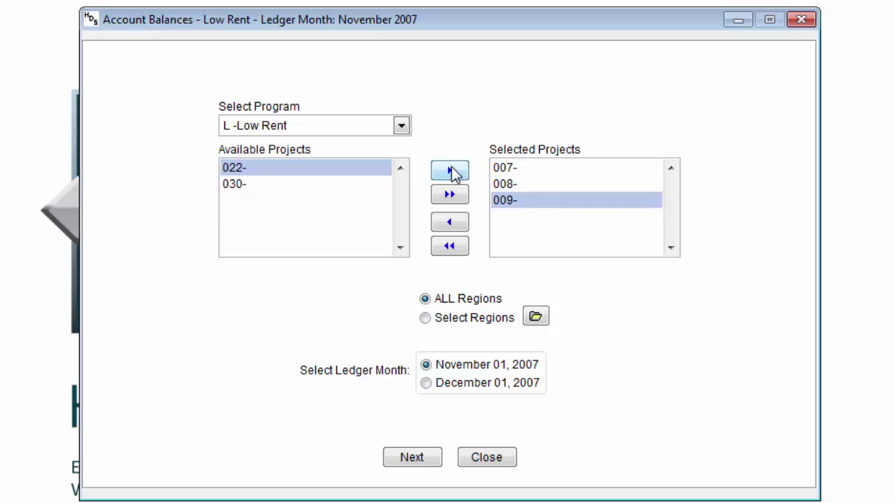
Set the ledger month to December 01, 2007 and load the account balances list for all regions without picking specific ones.
left_click(458, 388)
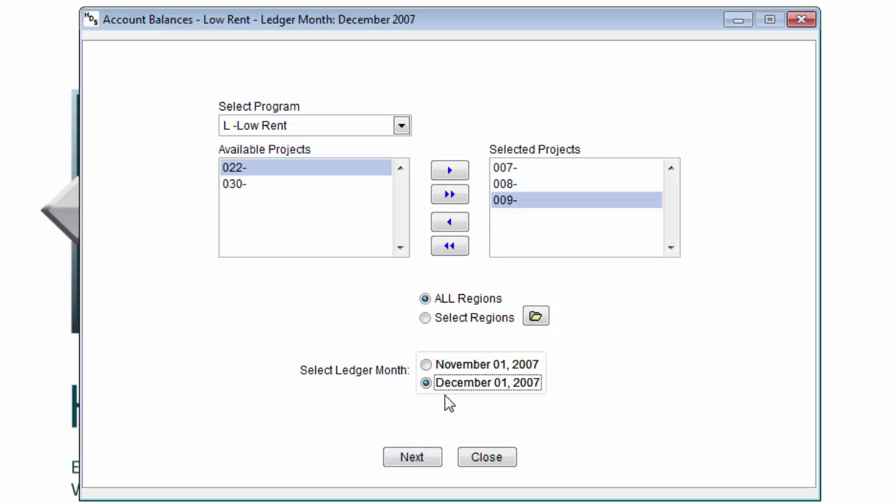
left_click(444, 318)
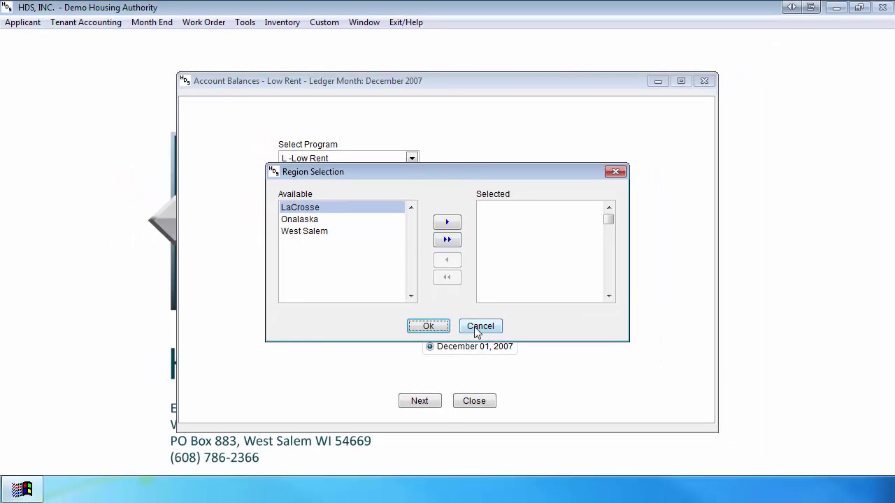
left_click(478, 327)
left_click(419, 400)
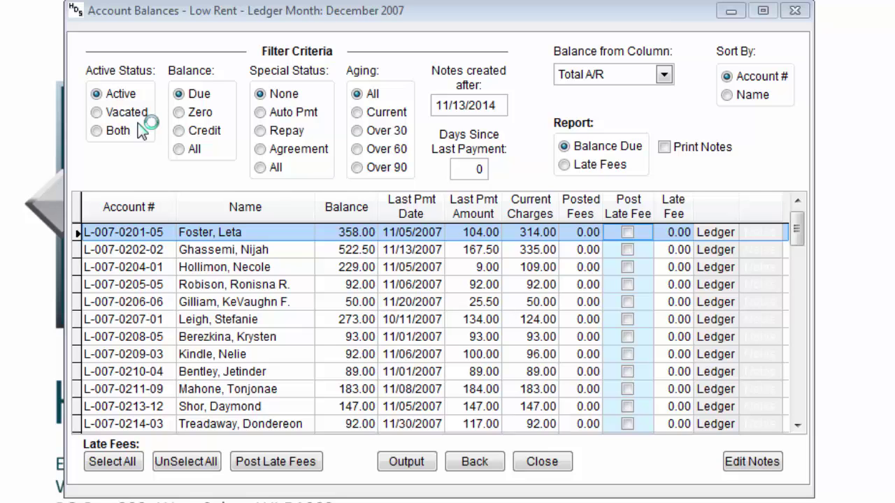
View the accounts with active status Vacated and Both, and with Credit, Zero and Due balances.
left_click(116, 112)
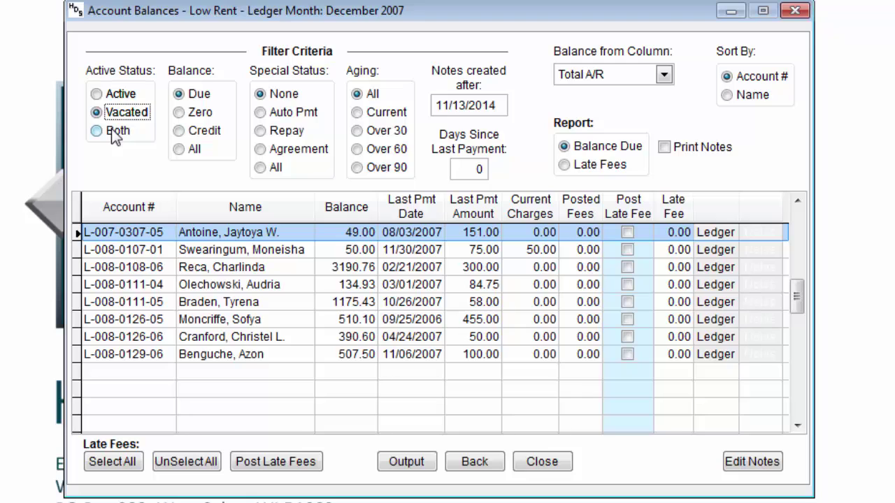
left_click(115, 133)
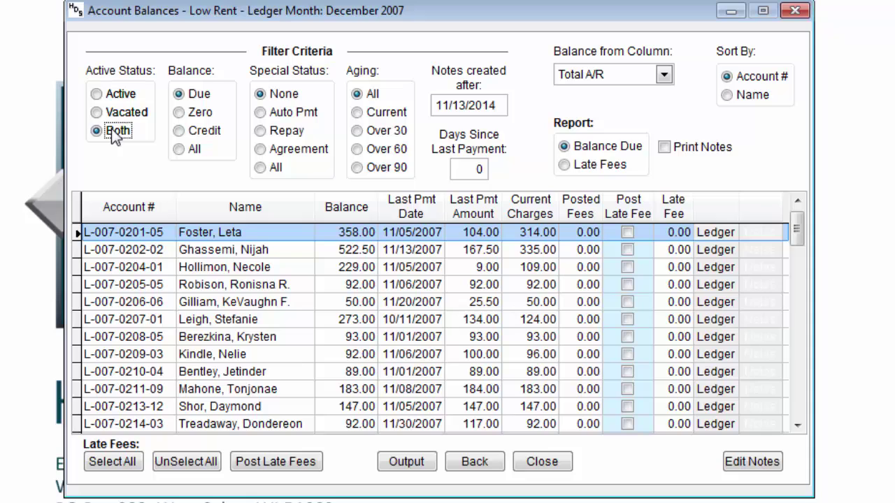
left_click(181, 132)
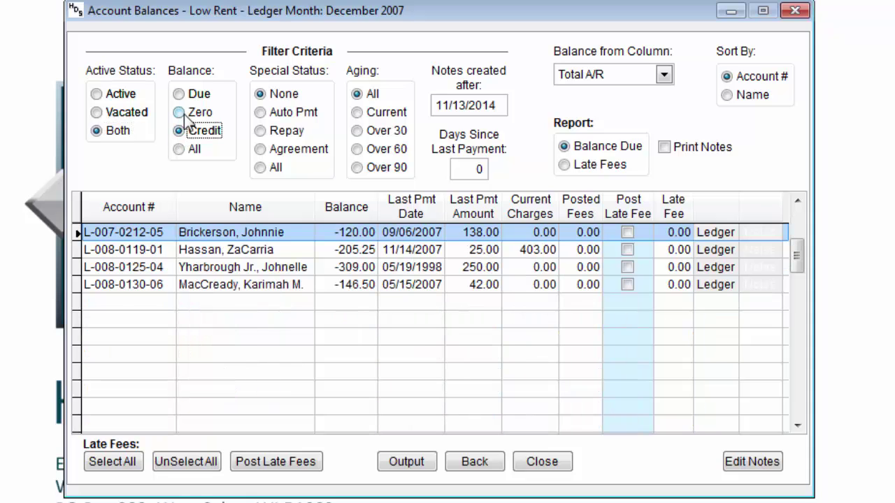
left_click(180, 113)
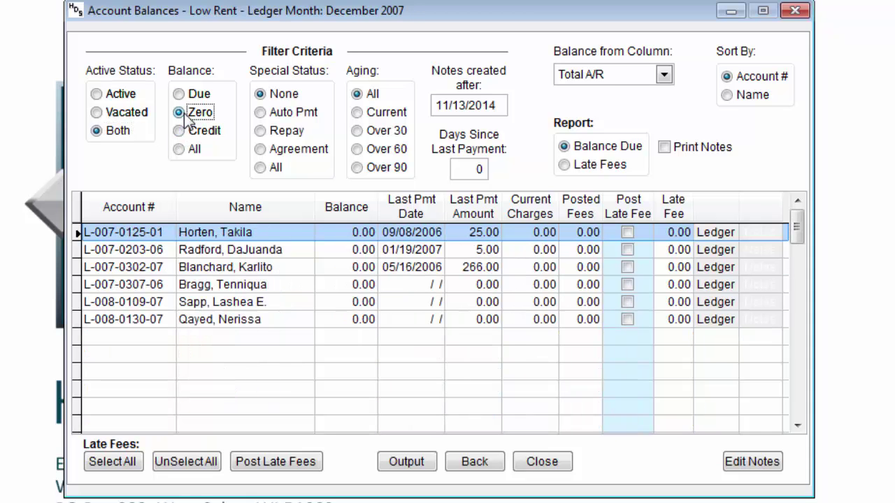
left_click(180, 94)
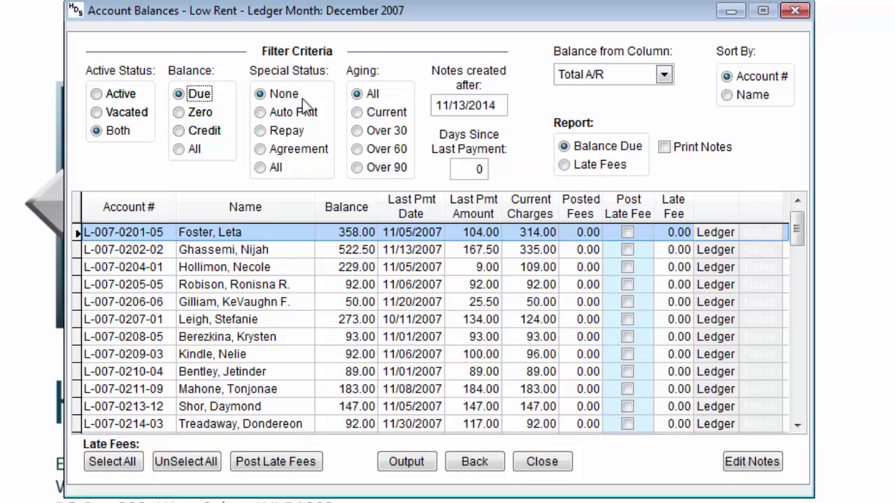
View the accounts under each special status filter: Auto Pmt, Repay, Agreement and All.
left_click(316, 113)
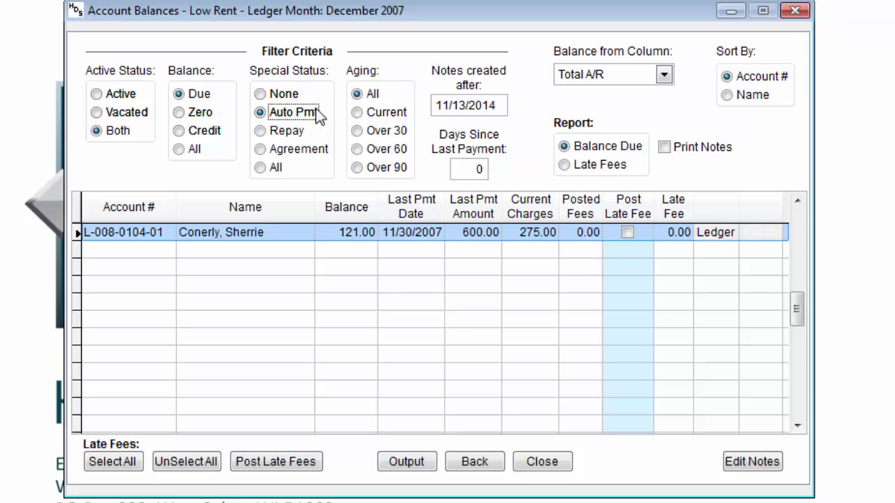
left_click(283, 132)
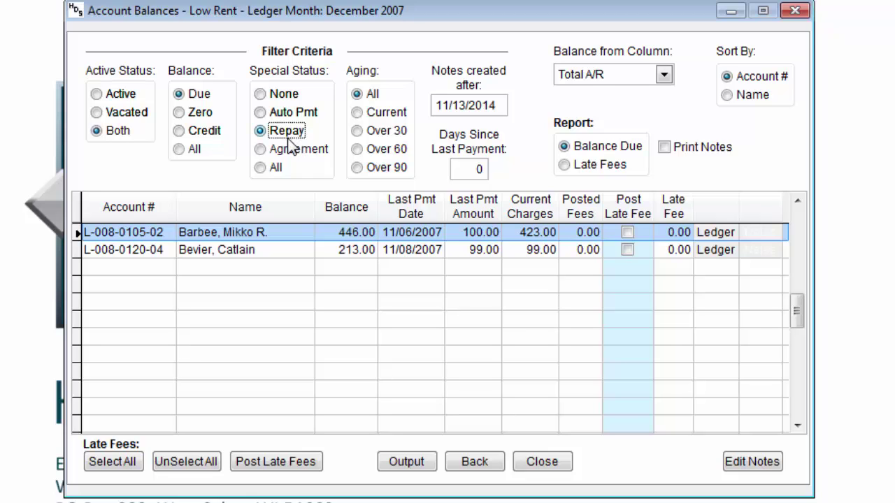
left_click(284, 155)
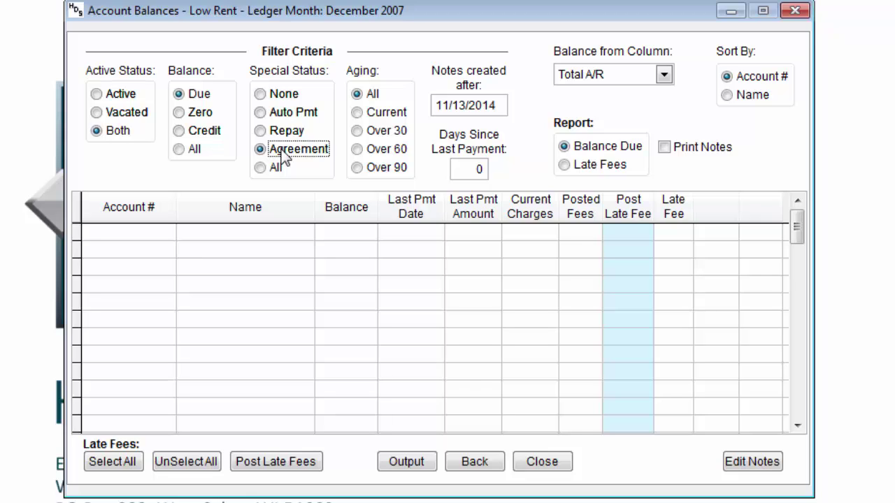
left_click(276, 168)
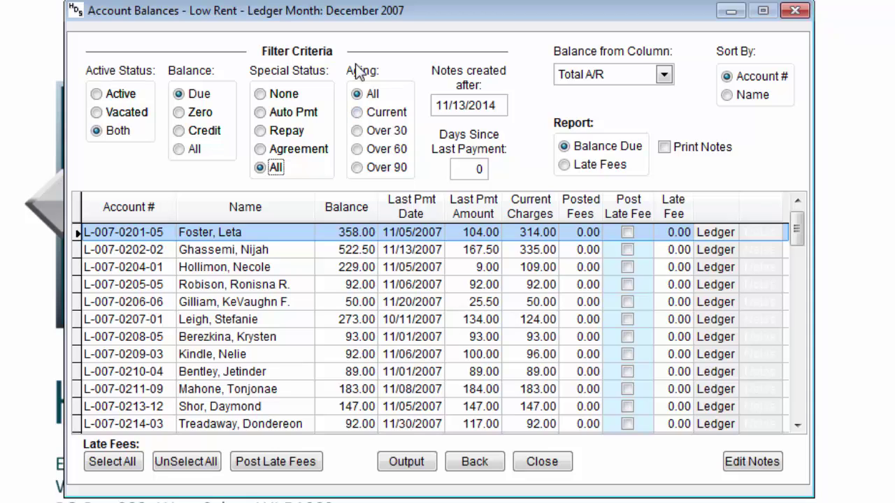
View the accounts under each aging filter: Current, Over 30, Over 60 and Over 90.
left_click(366, 115)
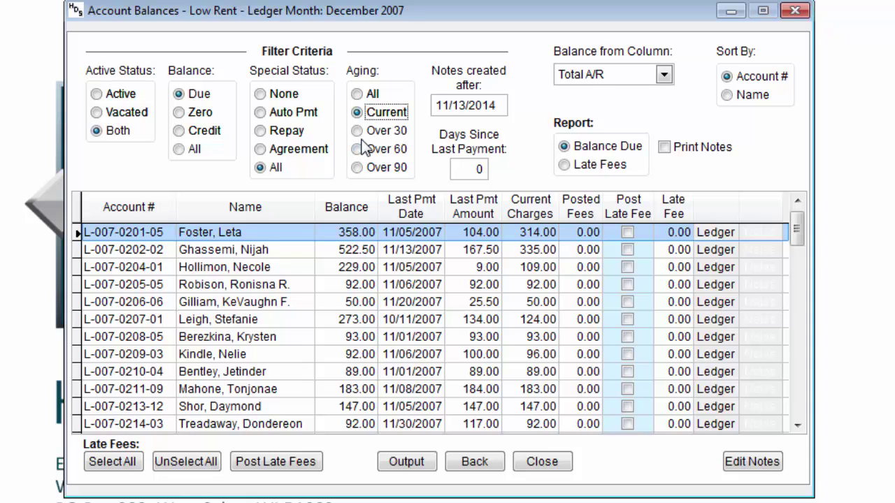
left_click(368, 131)
left_click(367, 150)
left_click(367, 168)
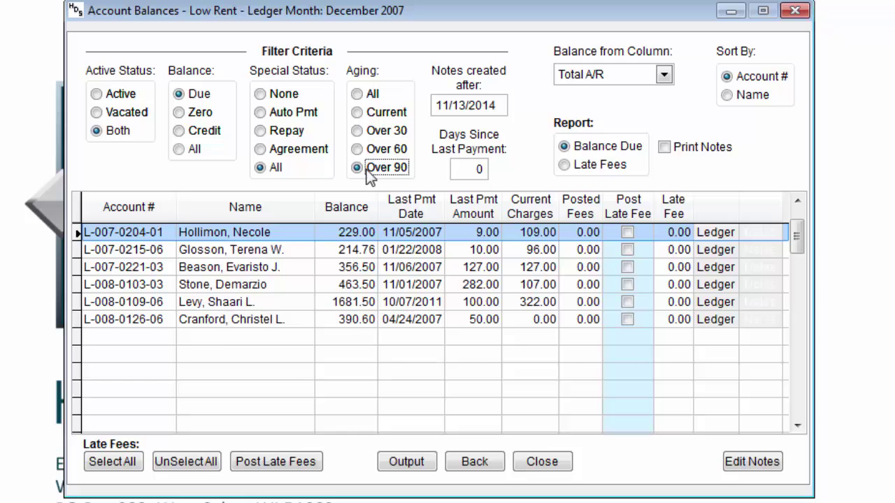
Reset the filters to aging All, special status None and active status Active.
left_click(371, 94)
left_click(271, 98)
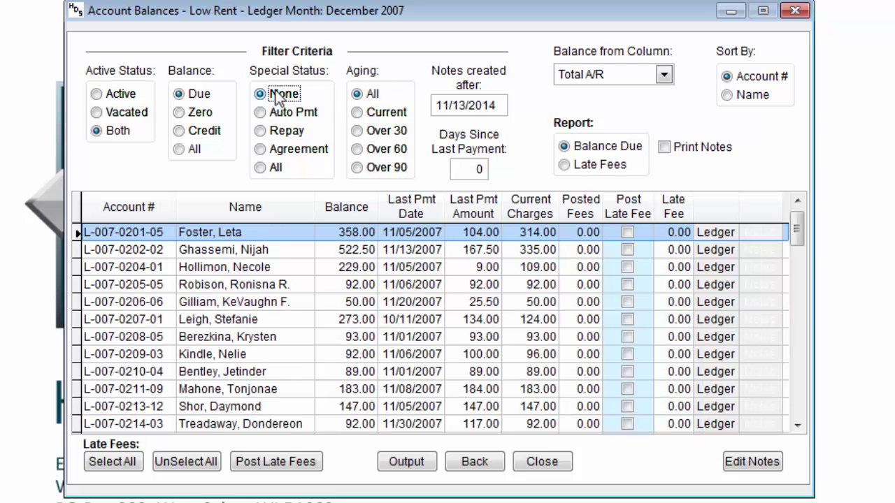
left_click(126, 95)
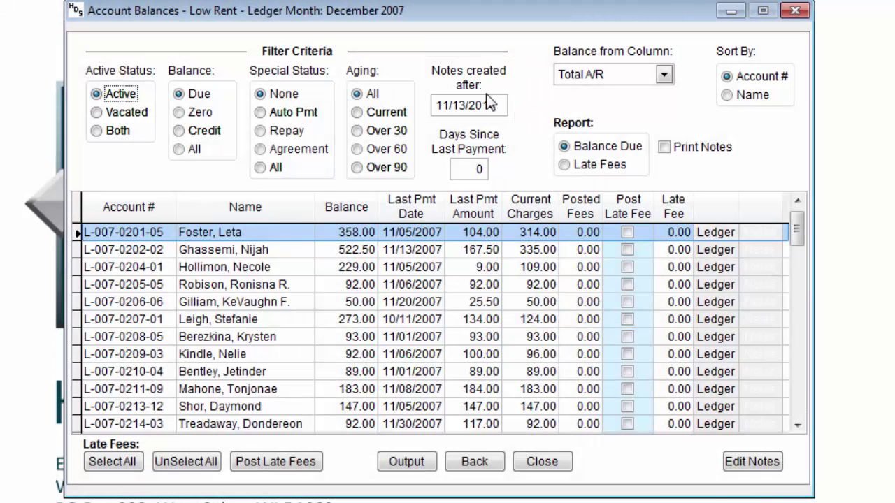
Set the days since last payment to 30 and sort the accounts by name.
left_click(463, 172)
key("Delete")
type("30")
left_click(518, 101)
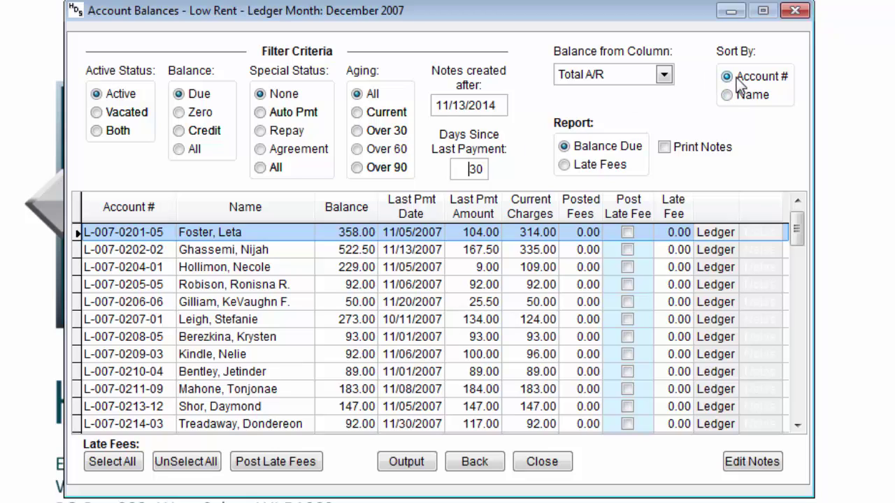
left_click(745, 95)
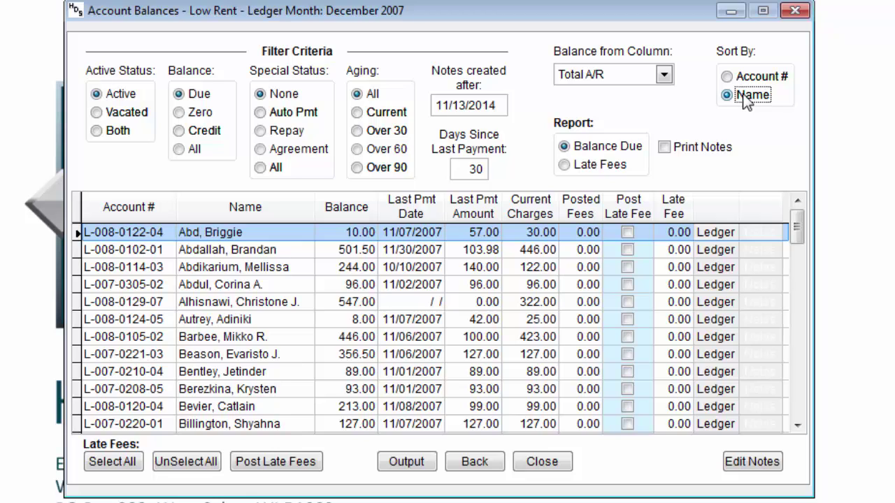
Examine the balance column choices and the Late Fees report option, keeping Total A/R and Balance Due selected.
left_click(664, 74)
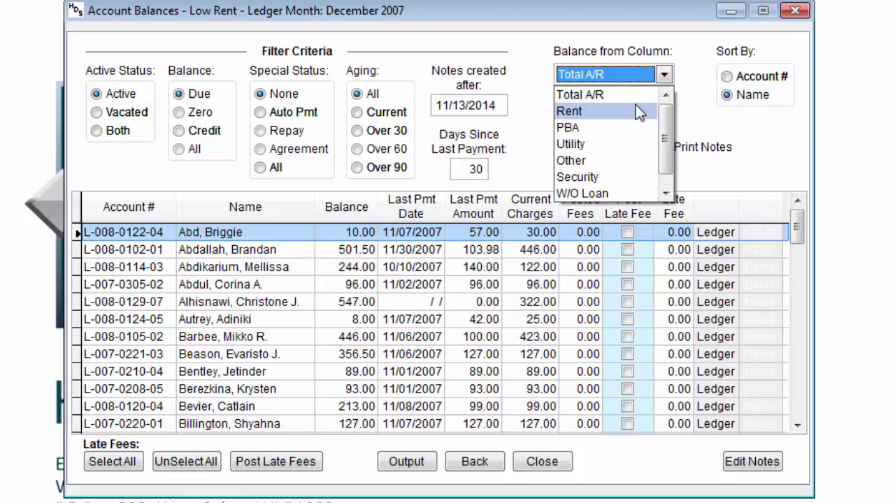
left_click(666, 194)
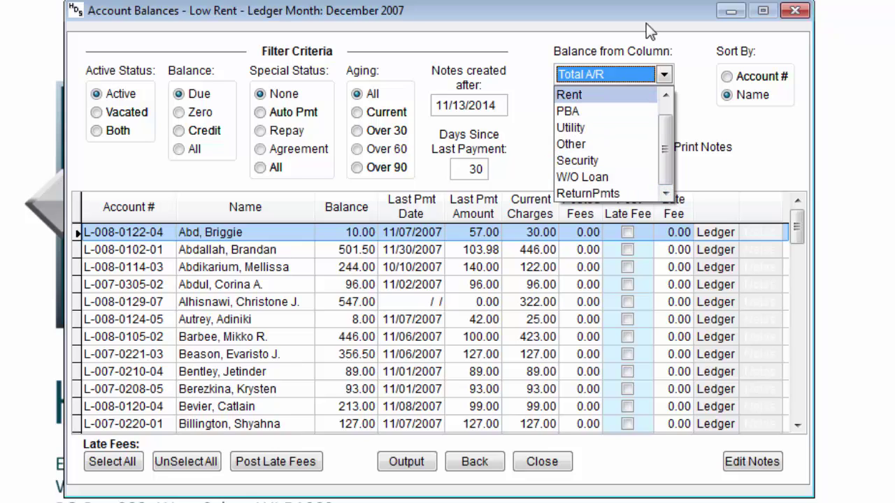
left_click(655, 59)
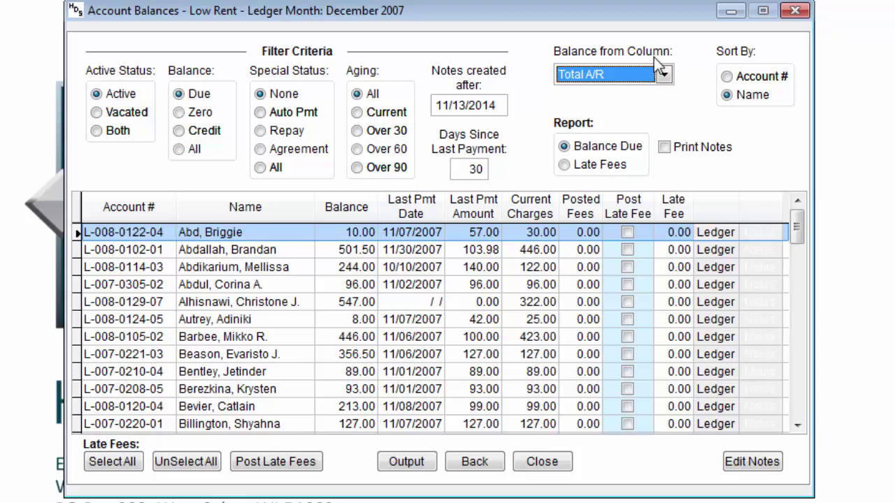
left_click(584, 167)
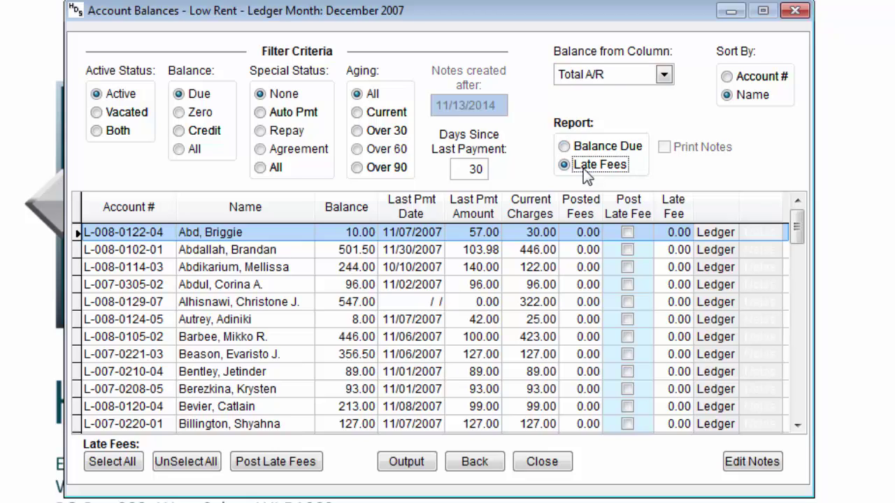
left_click(580, 147)
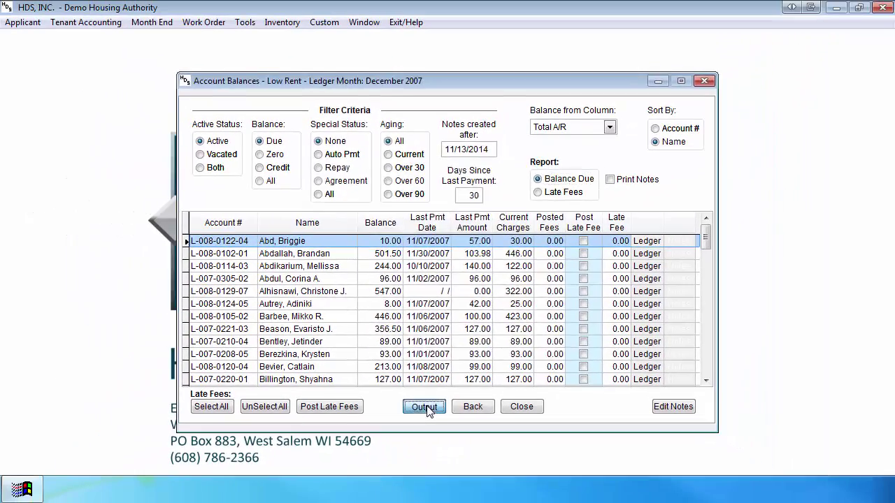
Output the Balance Due list as a Standard Report preview and close the preview.
left_click(406, 461)
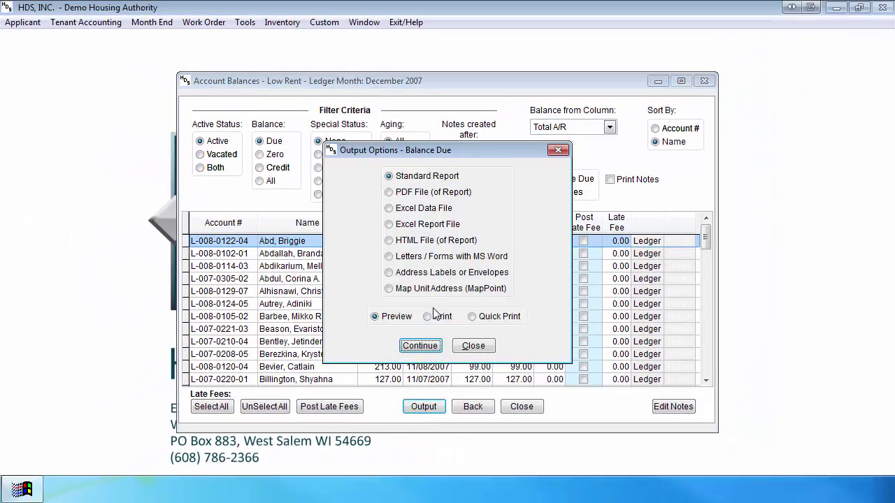
left_click(420, 345)
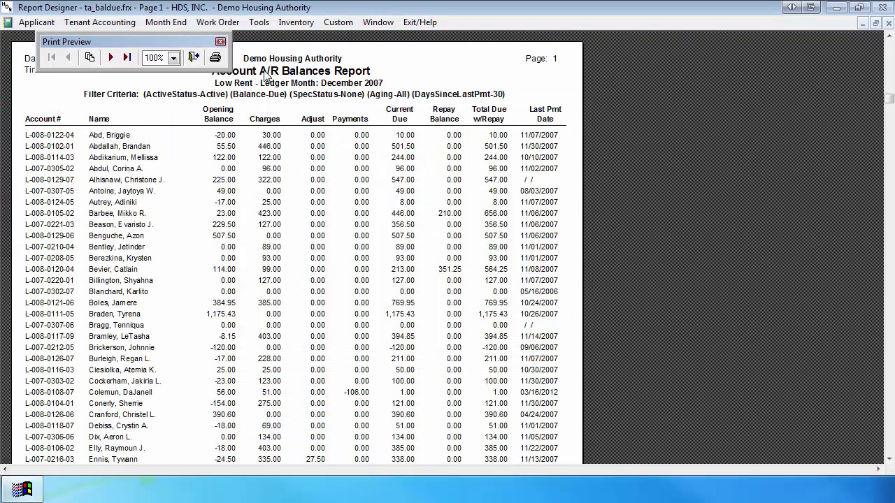
left_click(199, 60)
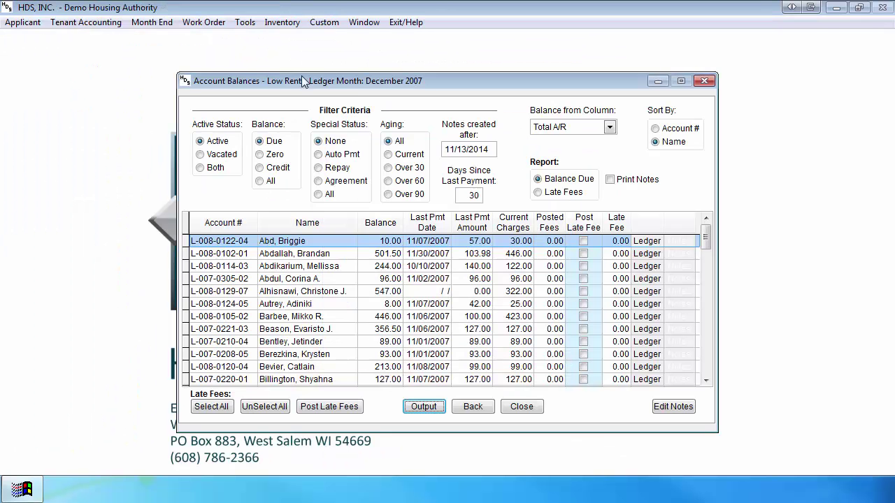
With the Late Fees report selected, post a late fee to the first listed account under code 04-02 Late Fee and preview the standard report.
left_click(563, 193)
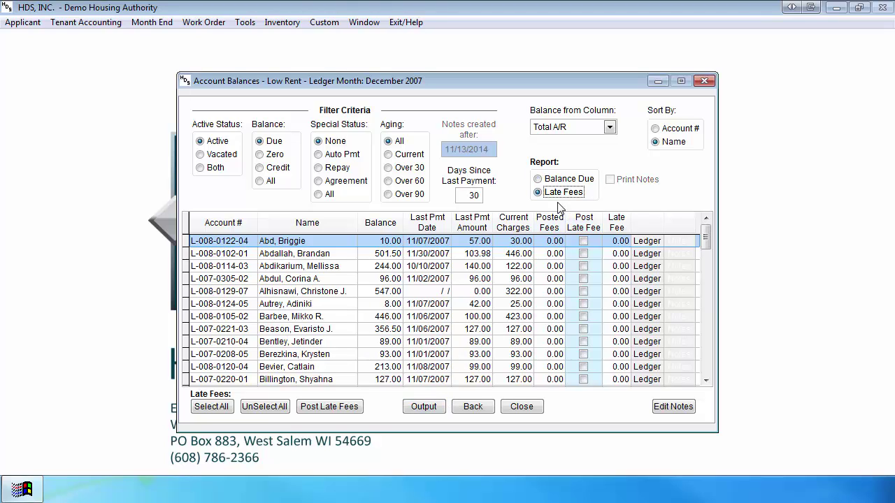
left_click(582, 240)
left_click(353, 410)
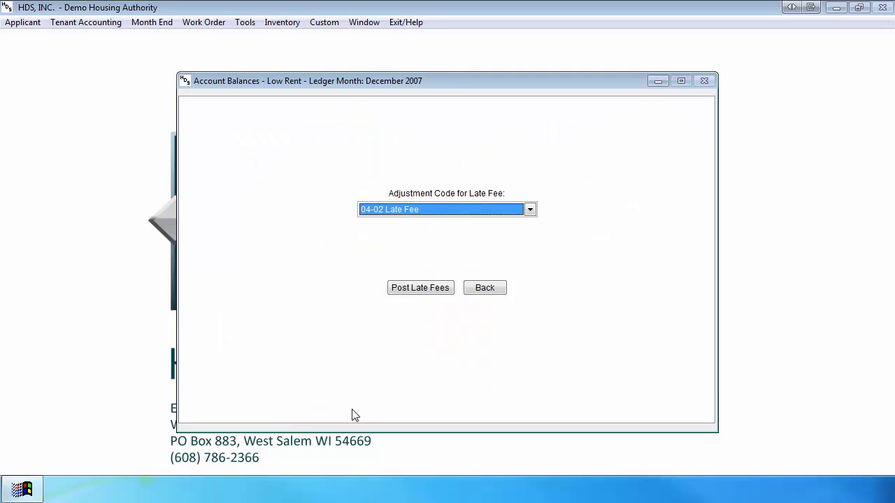
left_click(414, 289)
left_click(539, 288)
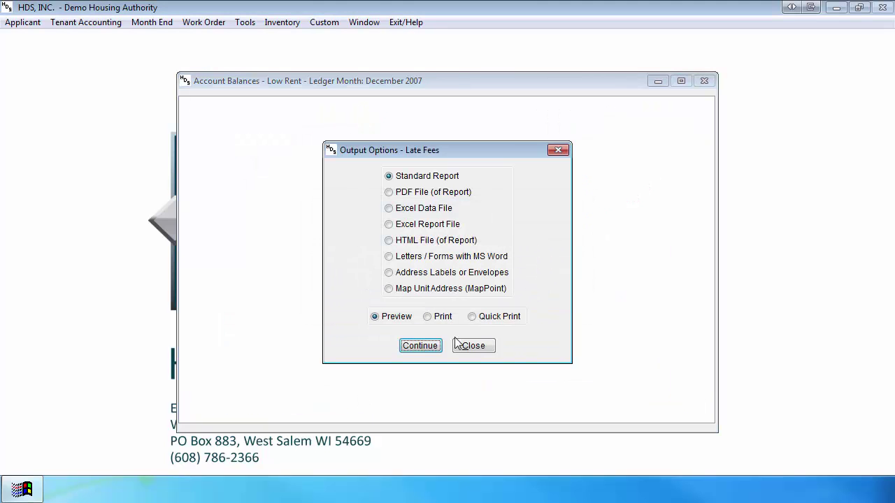
left_click(421, 345)
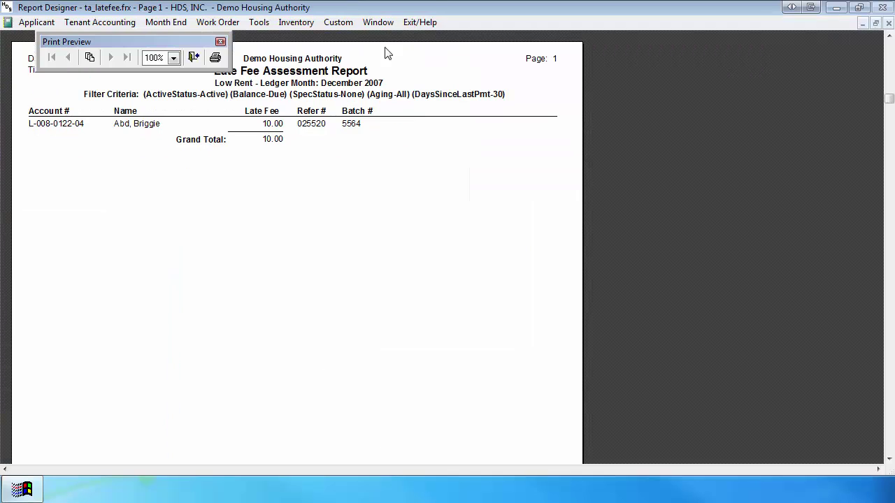
left_click(197, 59)
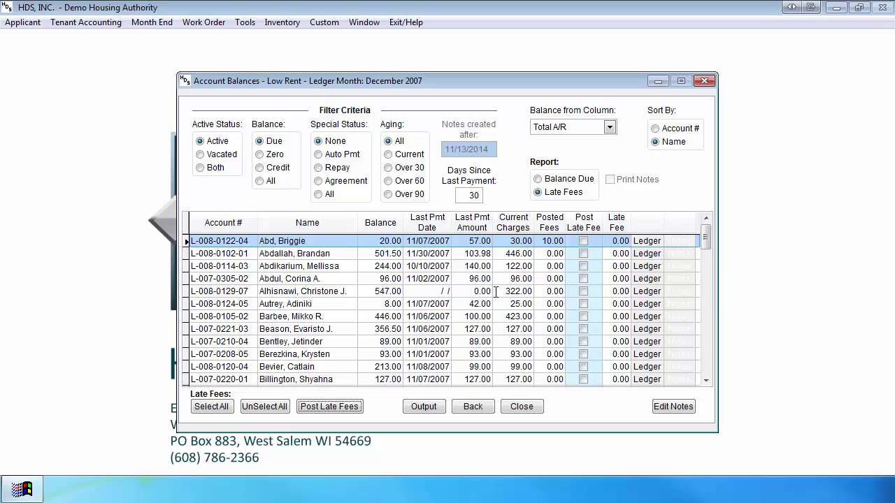
Add a Cash Receipts Message note reading "test" to the first listed account and close its notes.
left_click(675, 409)
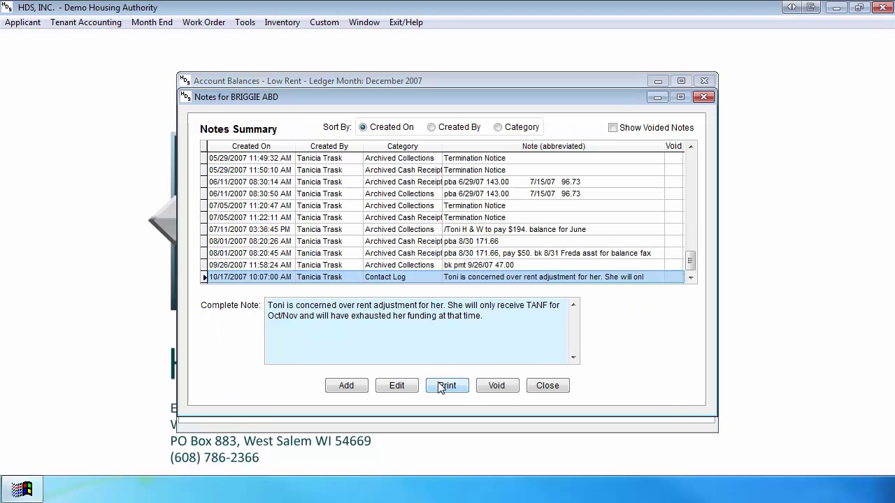
left_click(361, 394)
left_click(434, 151)
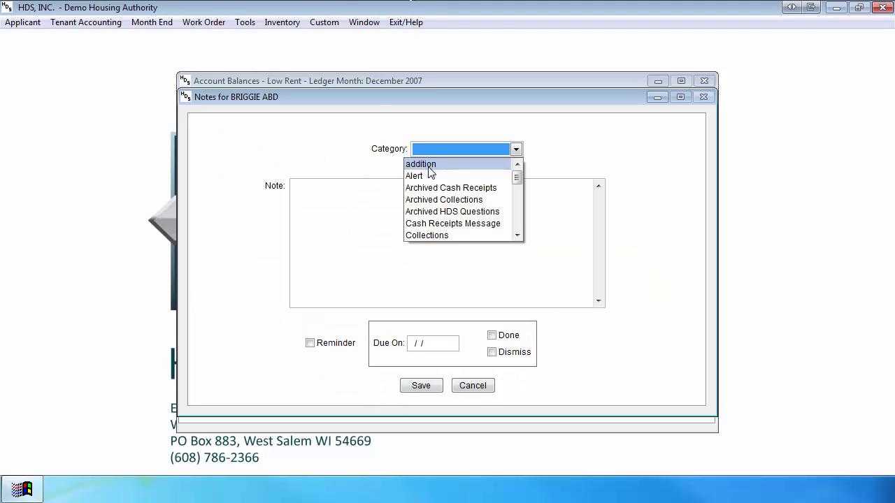
left_click(435, 224)
left_click(432, 226)
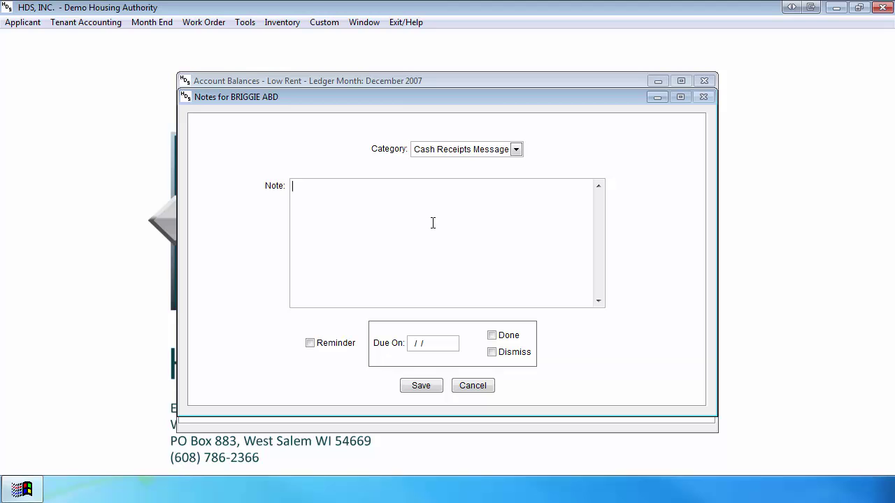
type("test")
left_click(421, 386)
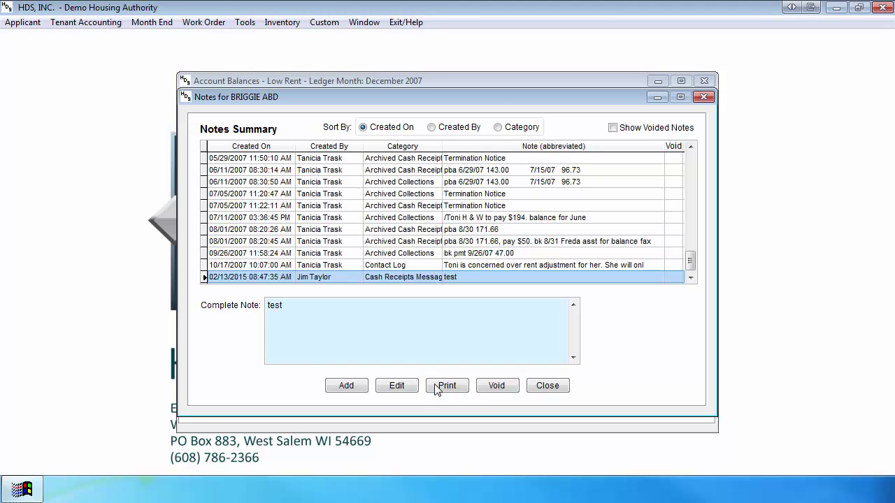
left_click(547, 386)
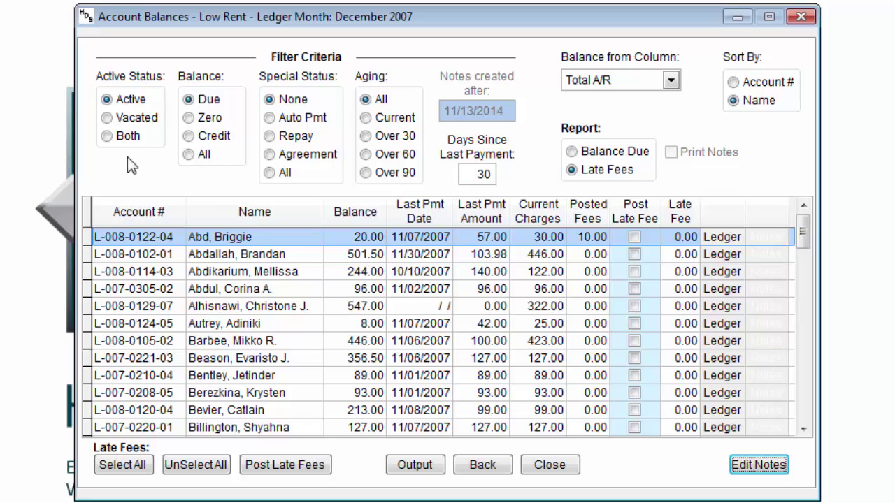
Set the filter criteria to Active status, Due balance, special status None and aging All.
left_click(133, 100)
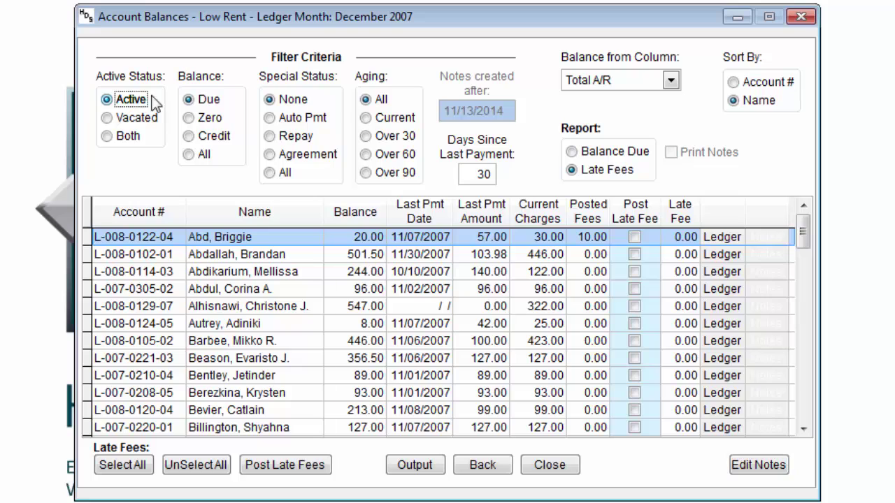
left_click(203, 100)
left_click(285, 101)
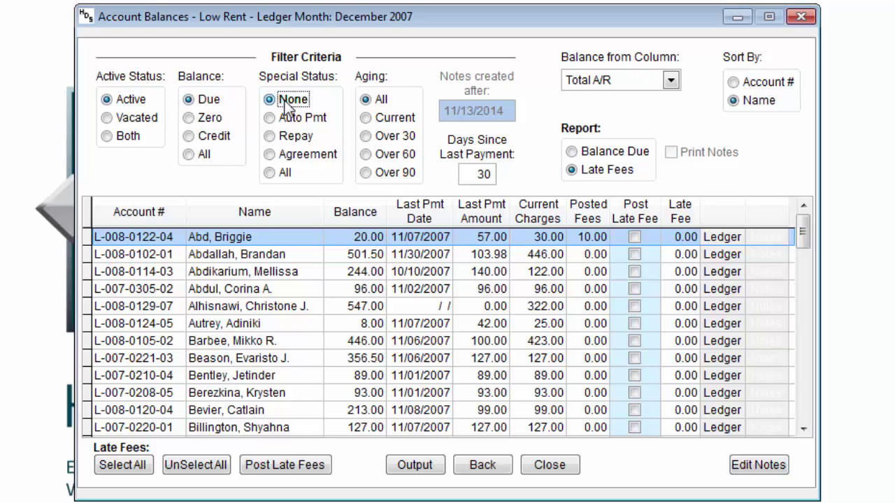
left_click(379, 99)
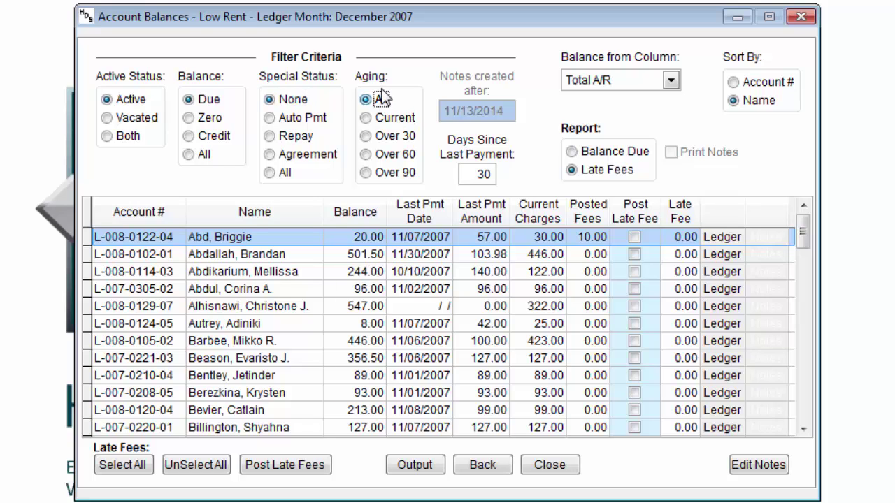
Try marking the second through fourth listed accounts individually for late fees, and clear all late fee selections.
left_click(631, 253)
left_click(635, 269)
left_click(636, 292)
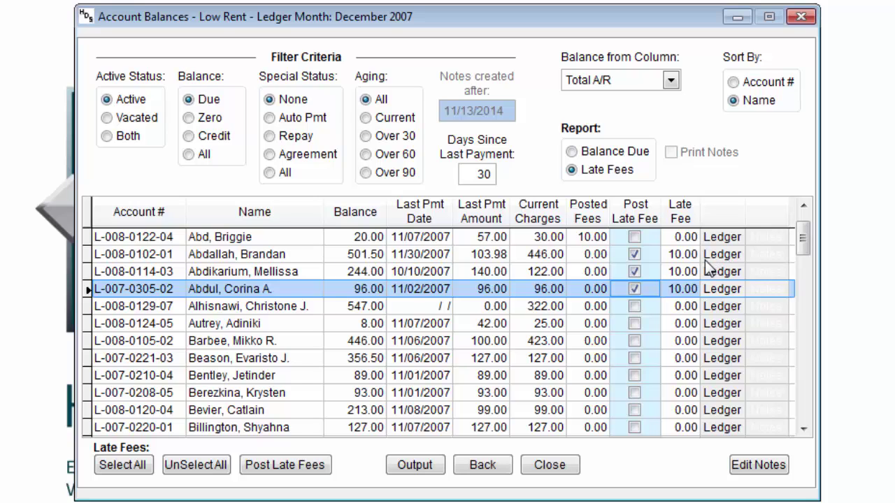
left_click(681, 255)
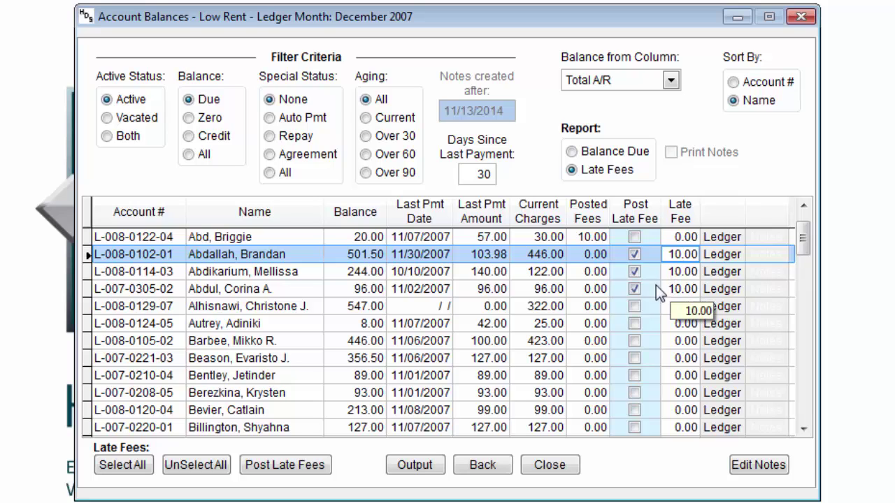
left_click(634, 289)
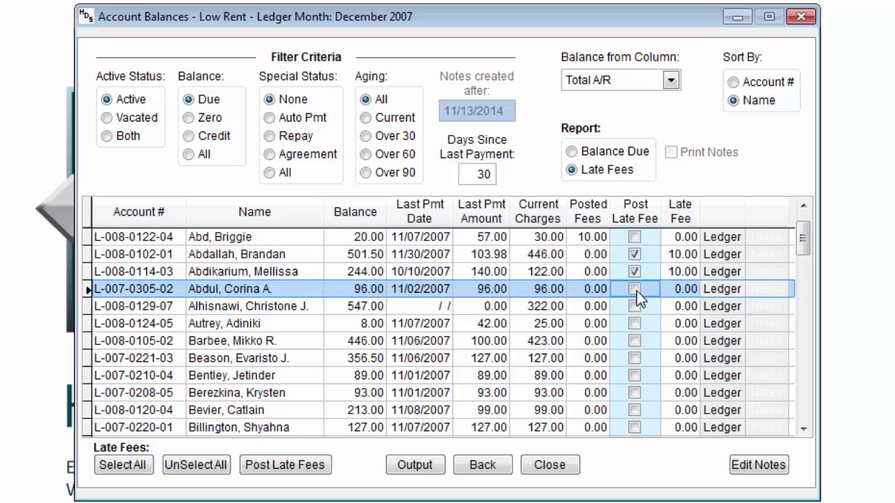
left_click(636, 290)
left_click(106, 470)
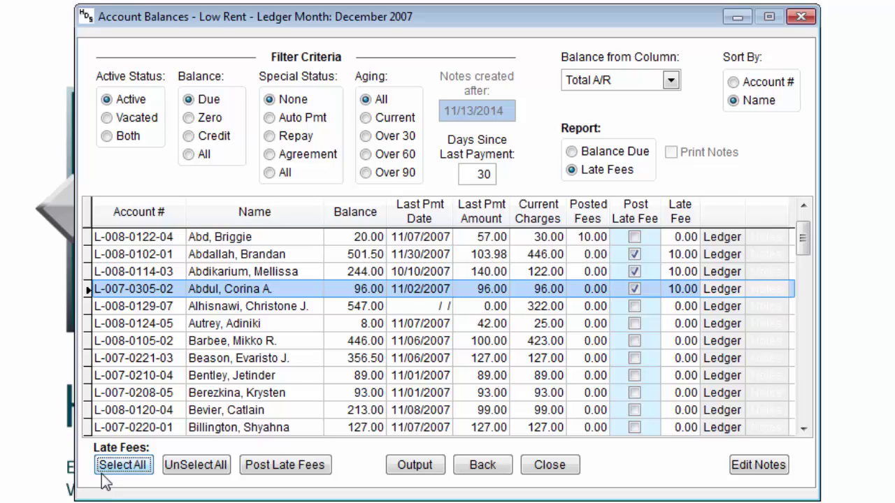
left_click(207, 473)
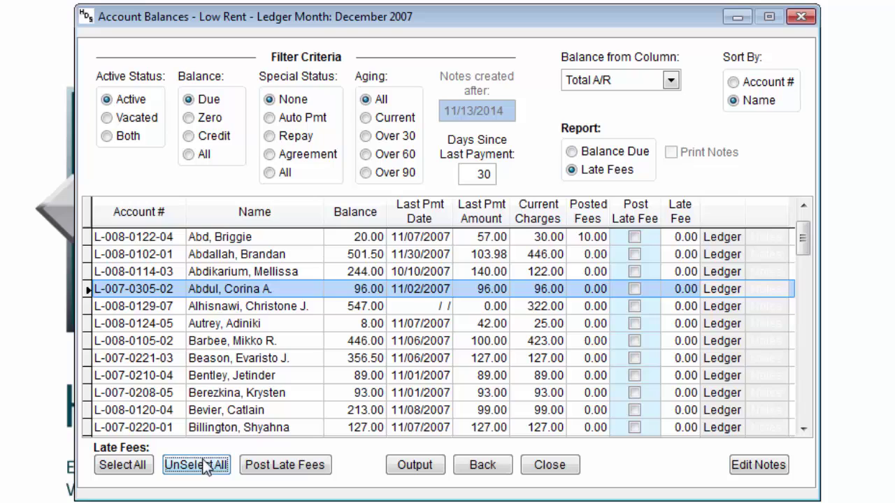
Select all eligible accounts for late fees, post them under code 04-02 Late Fee, and preview the standard report.
left_click(146, 465)
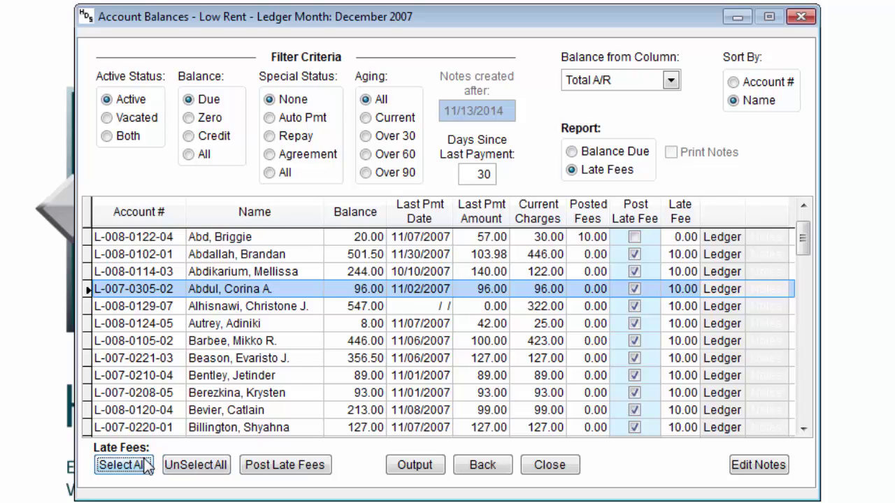
left_click(286, 465)
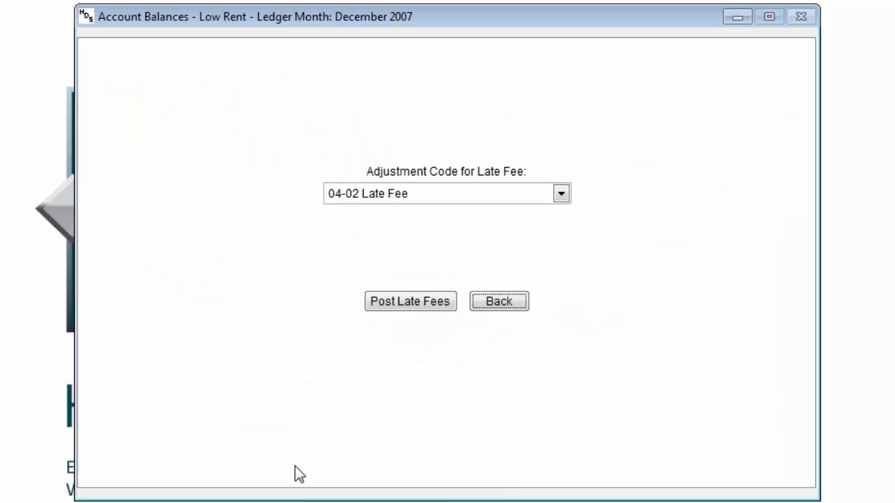
left_click(419, 302)
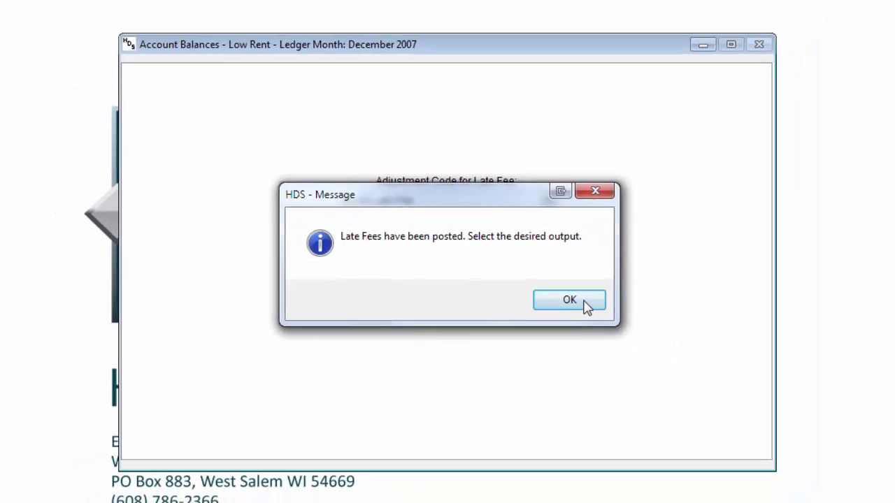
left_click(585, 306)
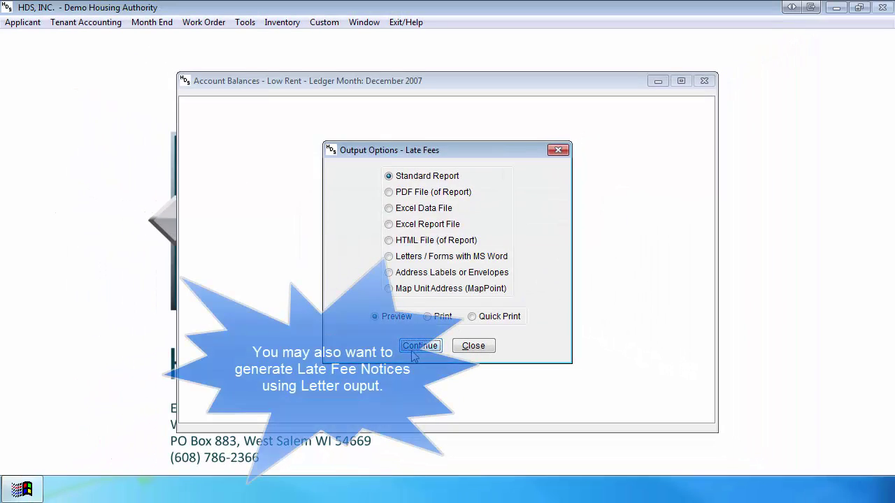
left_click(420, 347)
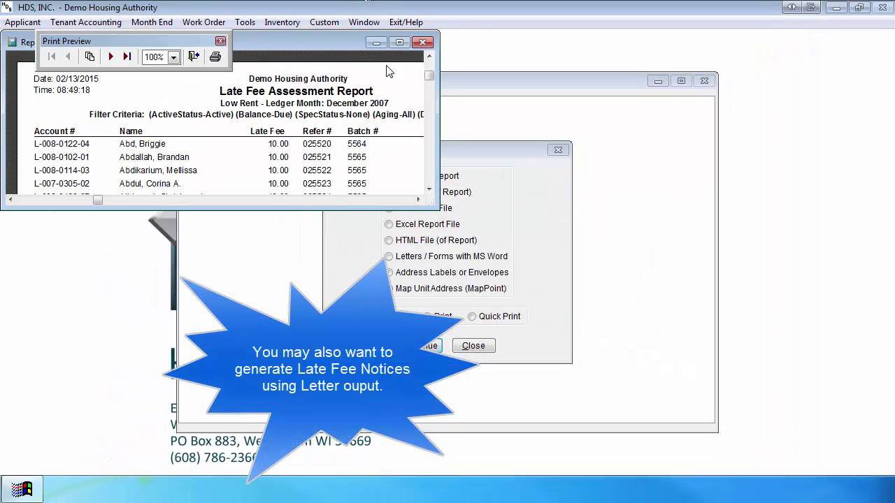